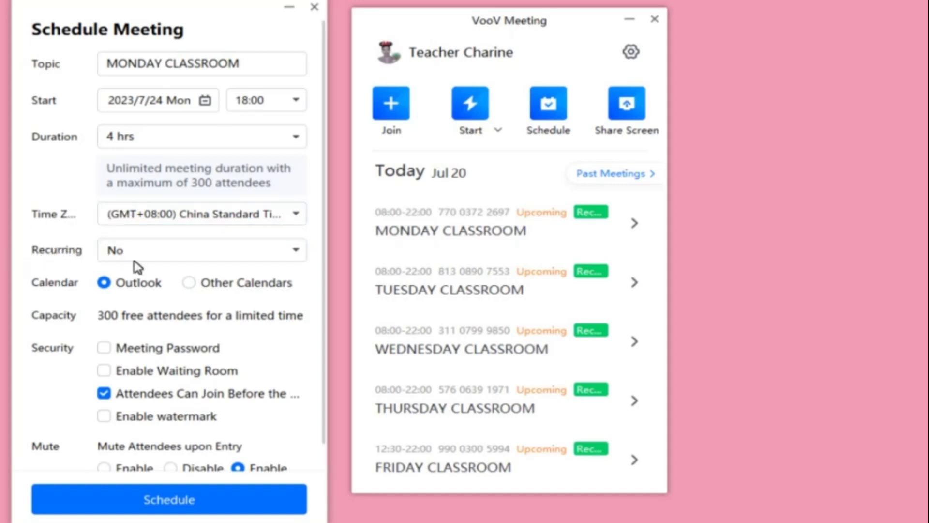
Open the Recurring dropdown for the MONDAY CLASSROOM meeting.
click(177, 257)
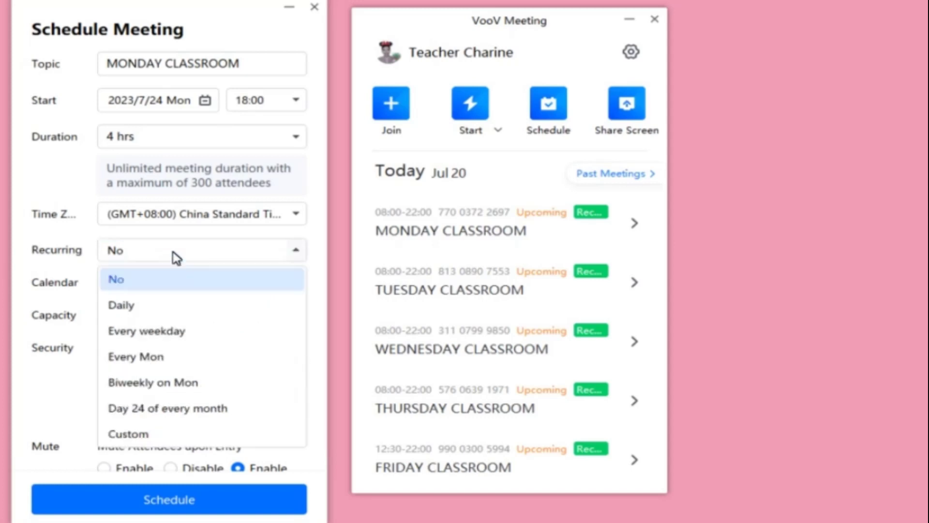
Choose Daily recurrence, which defaults to ending on 2023/7/30.
click(139, 308)
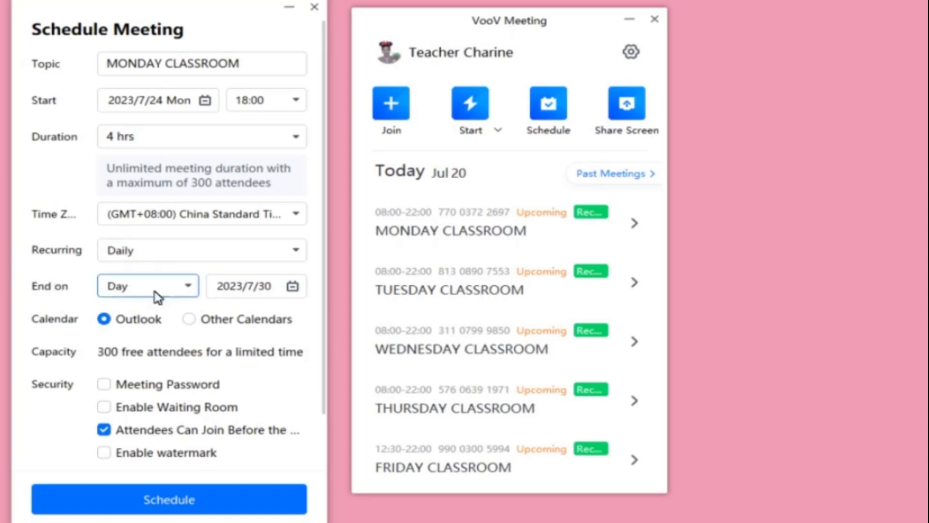
Set the recurrence End on date to 2023/12/30, keeping the year at 2023.
click(292, 287)
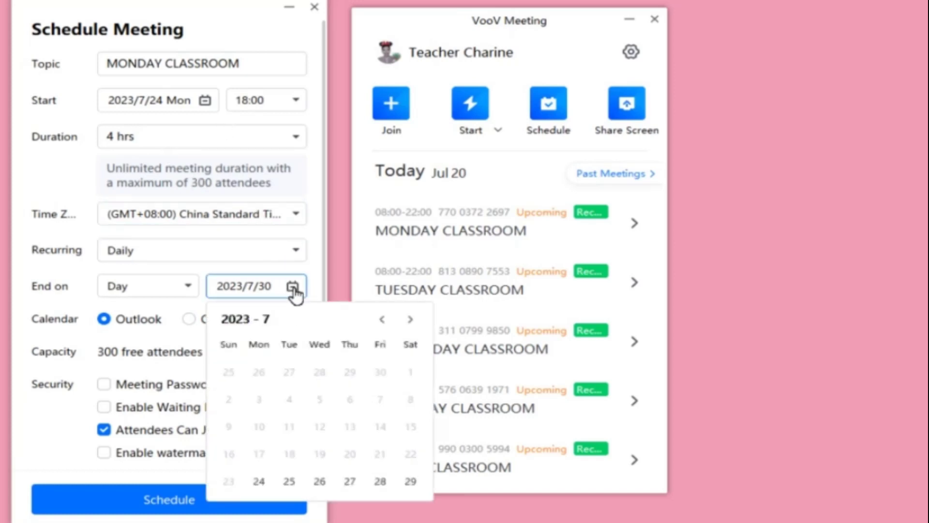
click(410, 319)
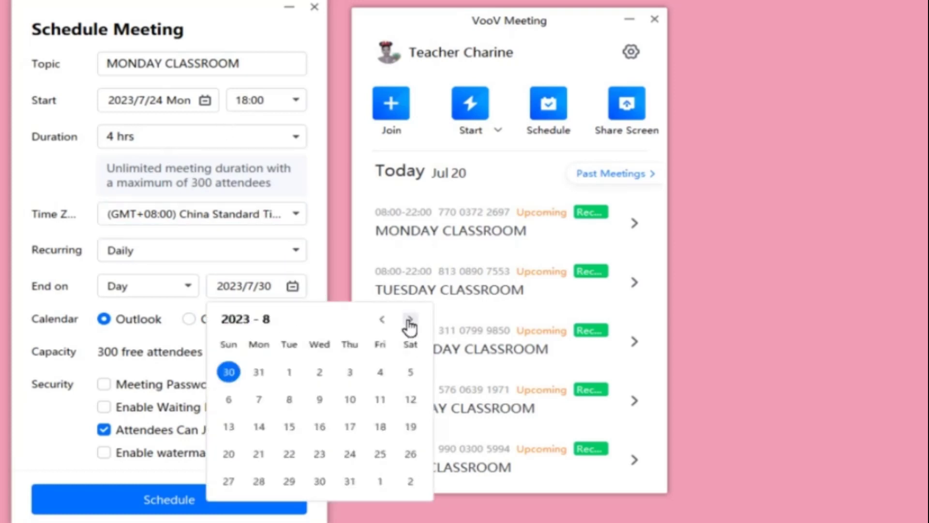
click(410, 320)
triple_click(410, 320)
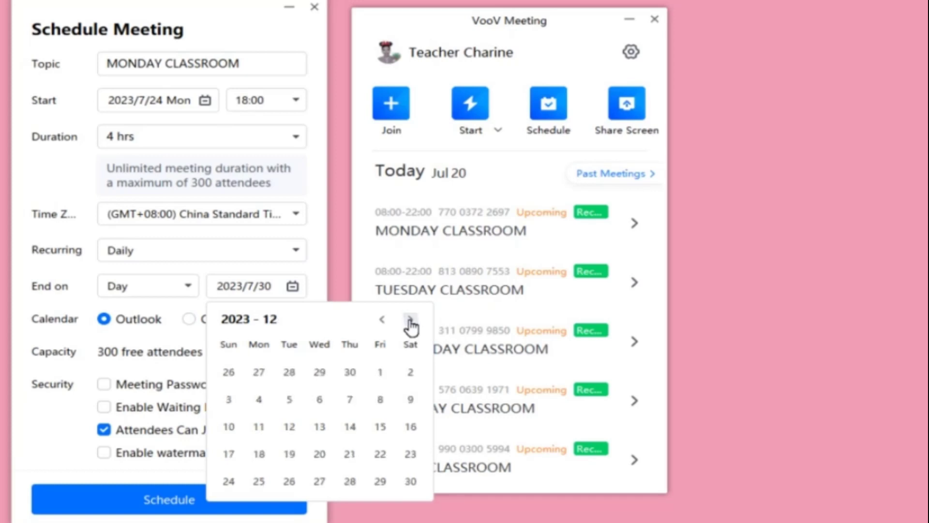
click(410, 481)
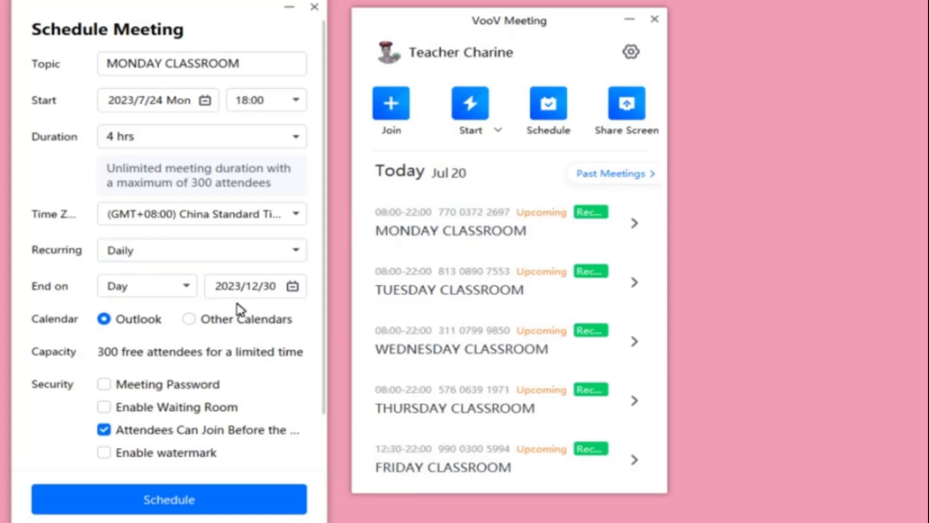
click(227, 286)
double_click(228, 286)
key(Down)
key(Down)
key(Down)
key(Up)
key(Up)
key(Up)
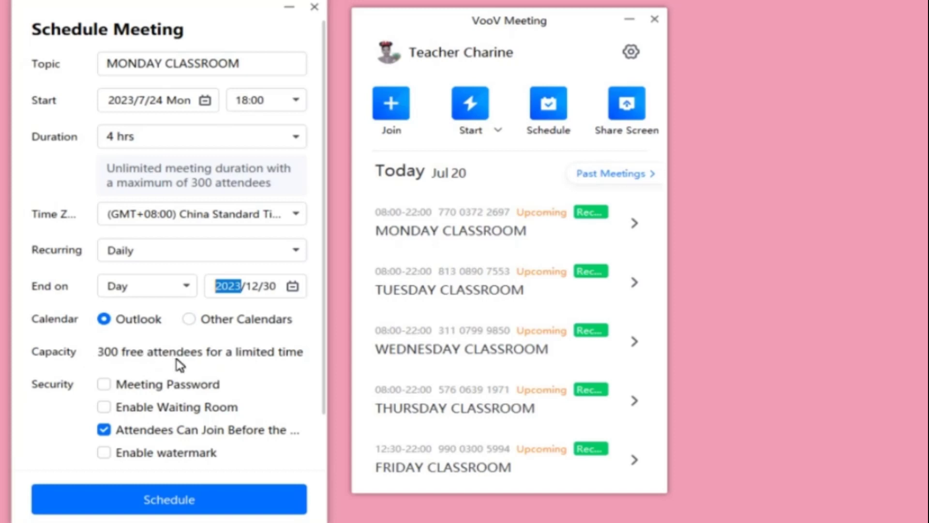
Tick Enable Waiting Room and set Mute Attendees upon Entry to Enable.
scroll(284, 376, down, 2)
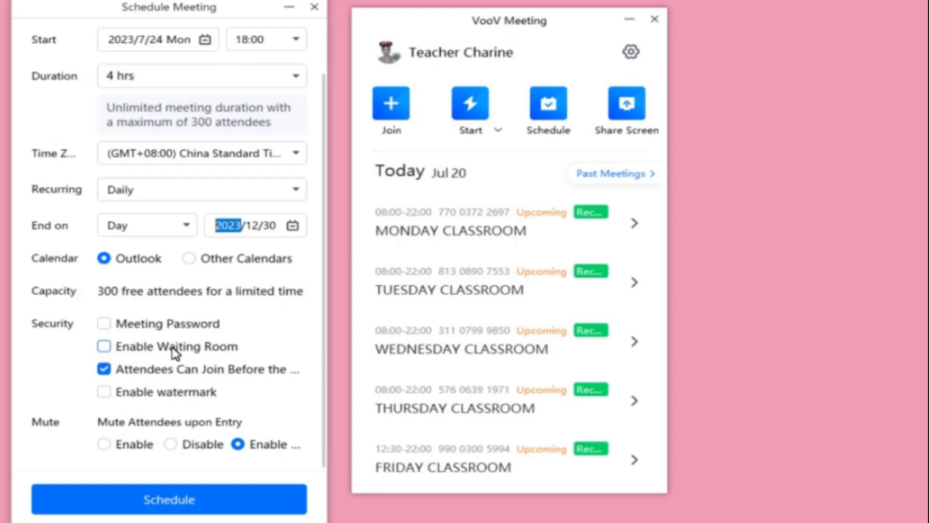
click(101, 351)
scroll(271, 388, down, 1)
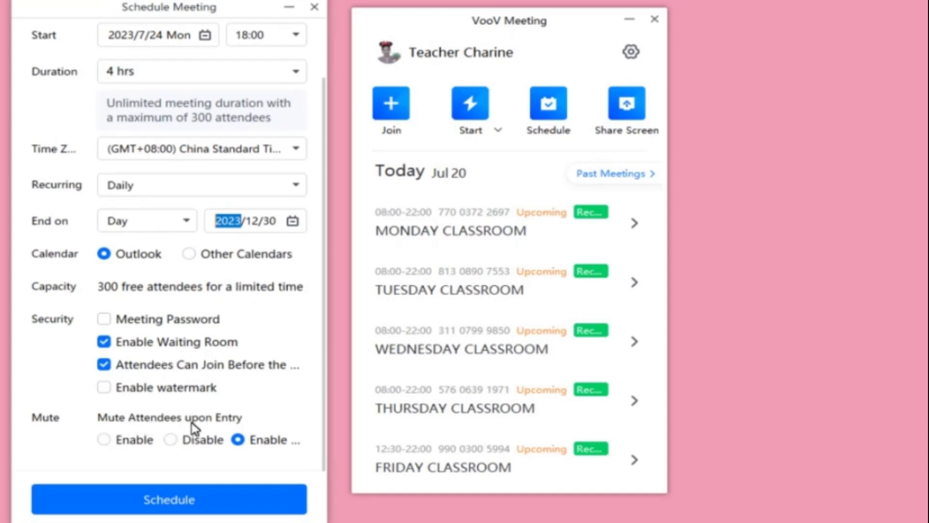
click(101, 441)
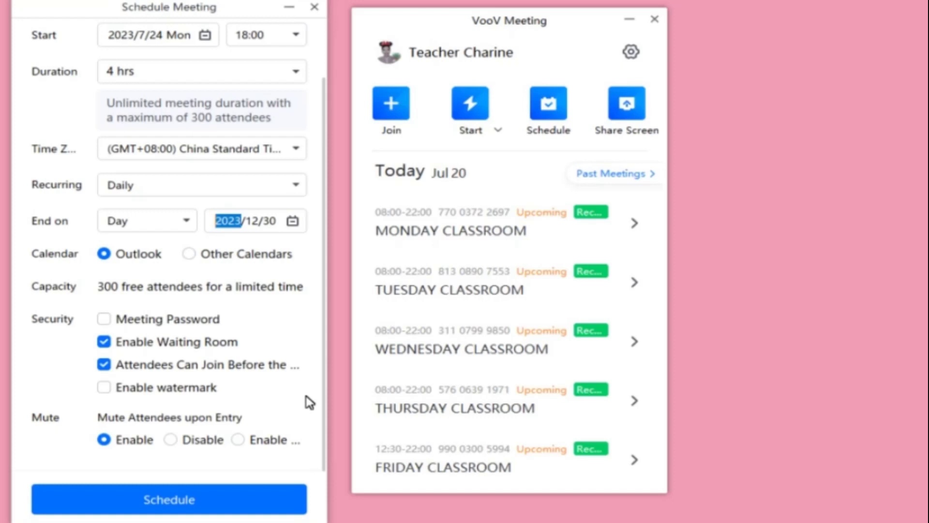
Append LINK to the topic so it reads MONDAY CLASSROOM LINK.
scroll(323, 116, up, 2)
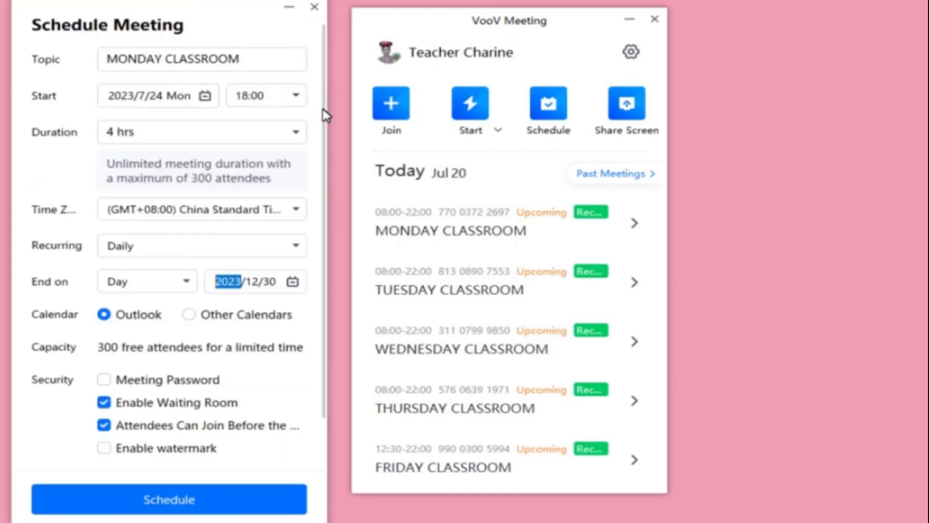
scroll(235, 373, down, 2)
click(104, 439)
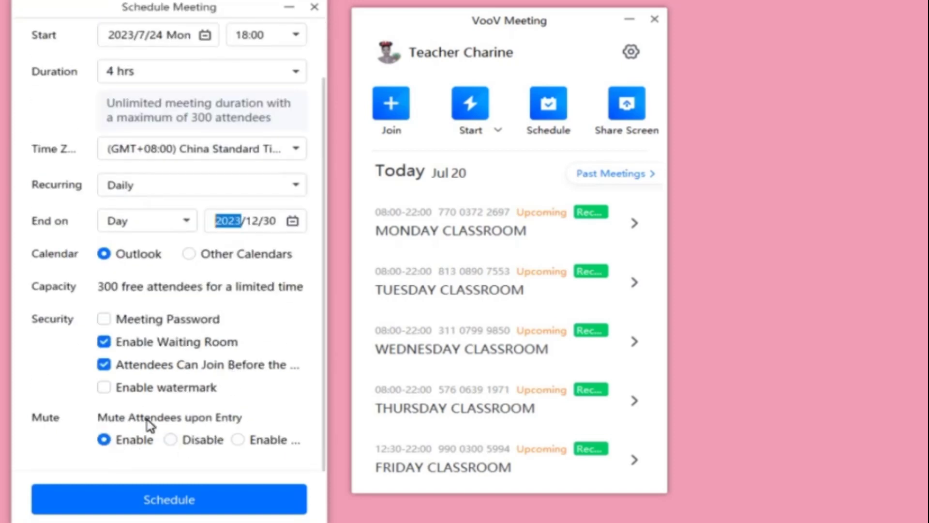
scroll(250, 194, up, 2)
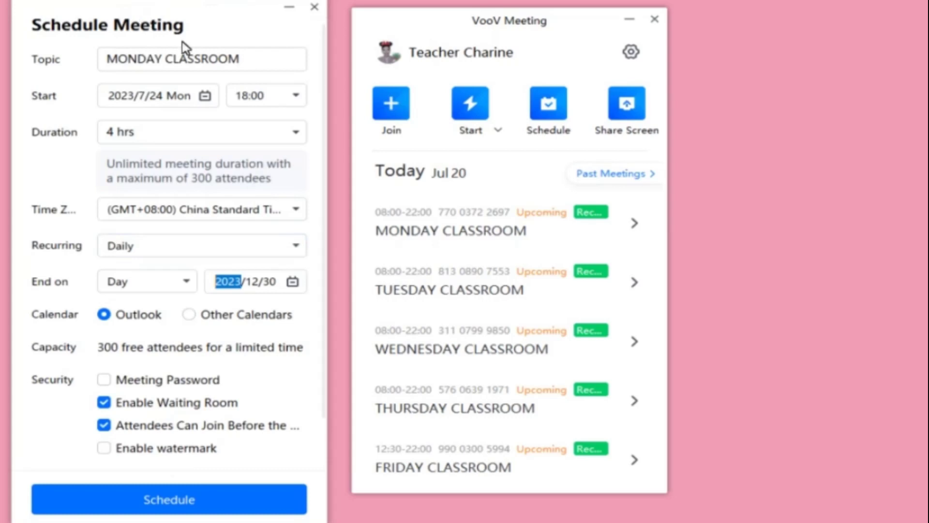
click(242, 59)
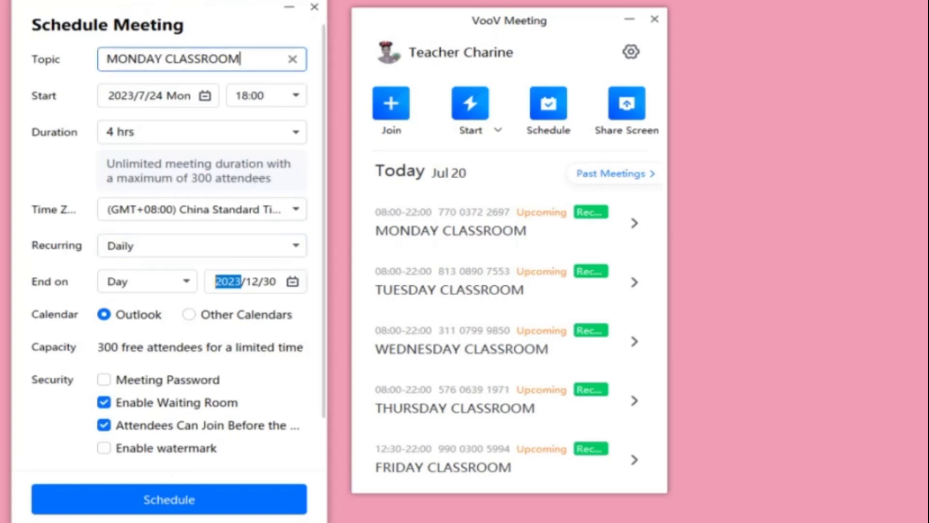
text(LINK)
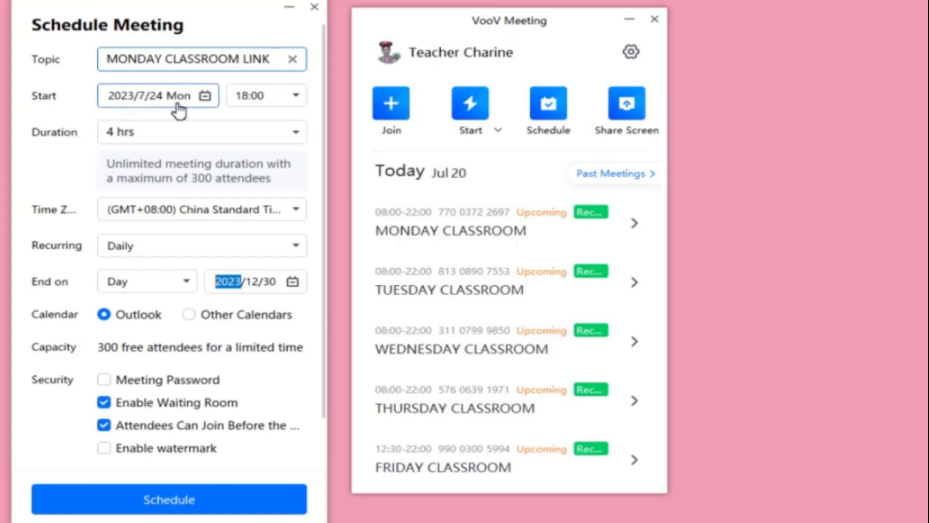
click(204, 97)
Keep the start date 2023/7/24 and change the start time to 08:00.
click(137, 320)
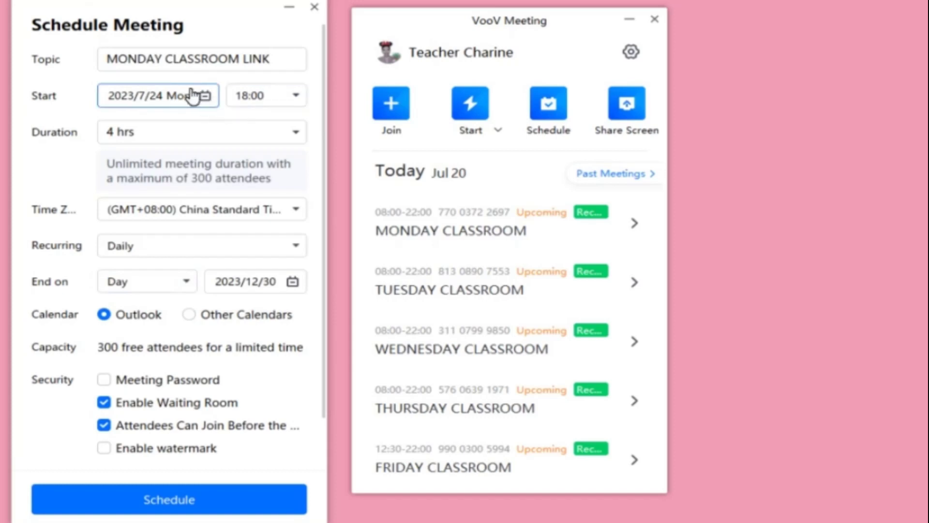
click(293, 98)
scroll(284, 182, up, 10)
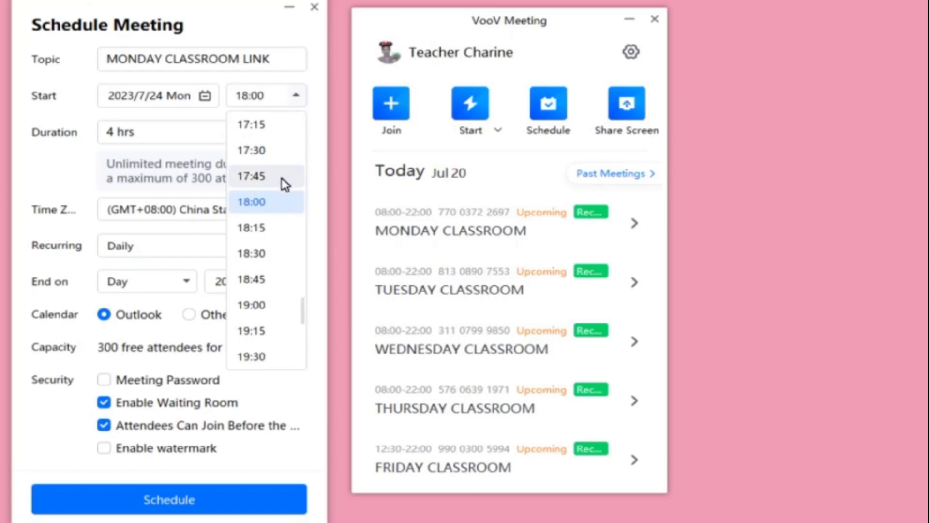
scroll(281, 182, up, 10)
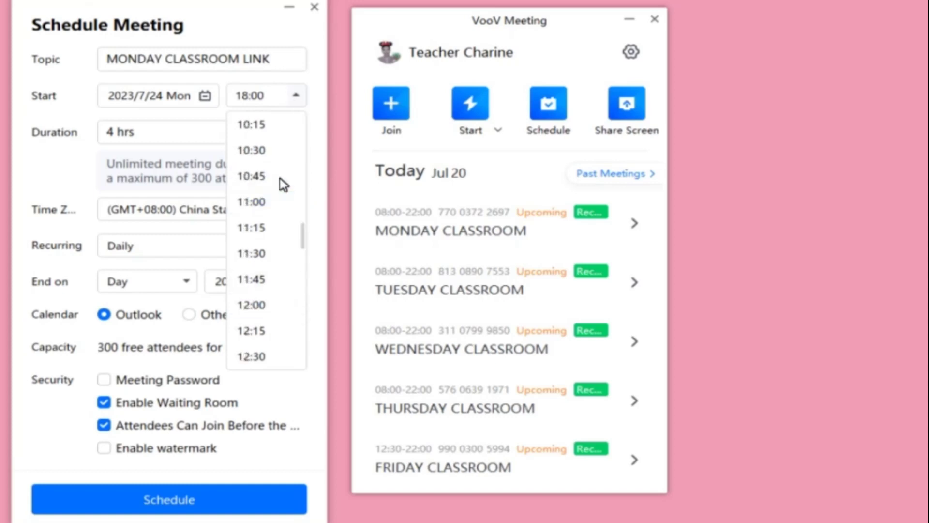
scroll(263, 237, up, 3)
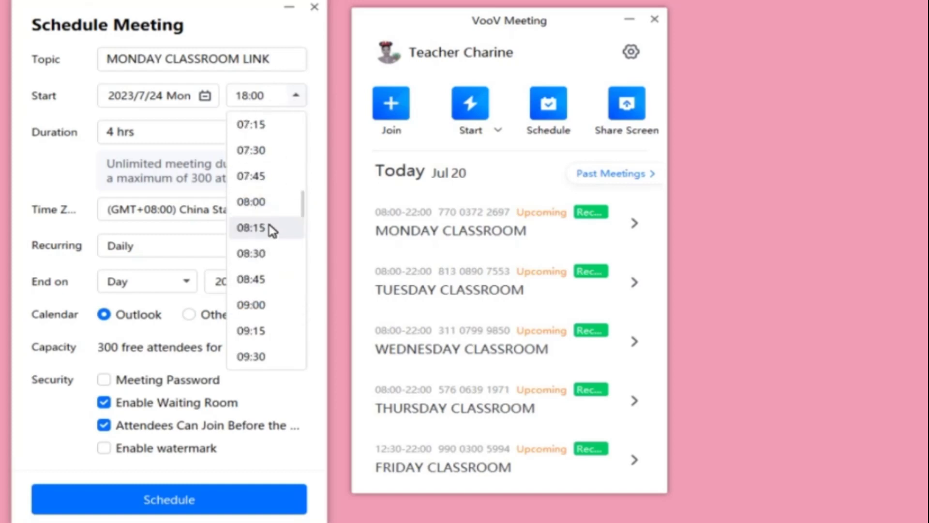
click(264, 202)
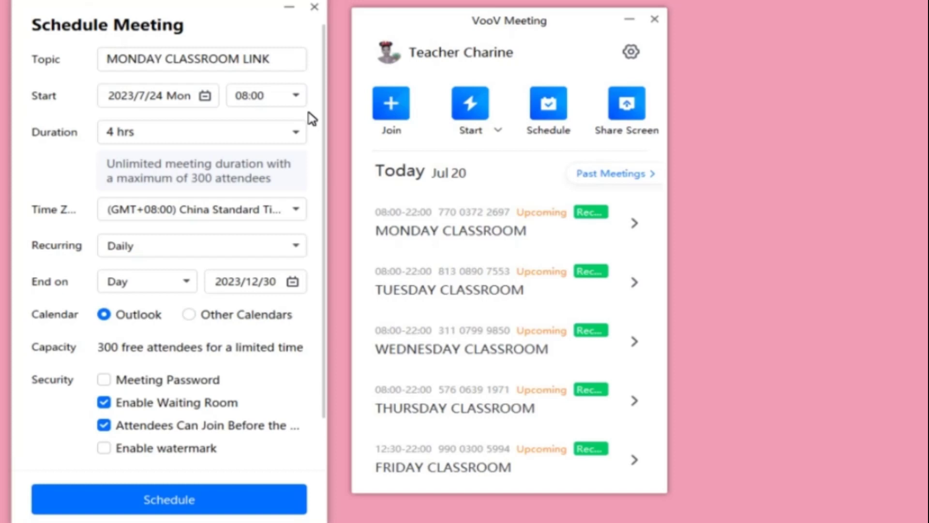
click(297, 95)
Switch Duration to a specific end time of 22:00, giving 14 hours.
click(265, 207)
click(264, 132)
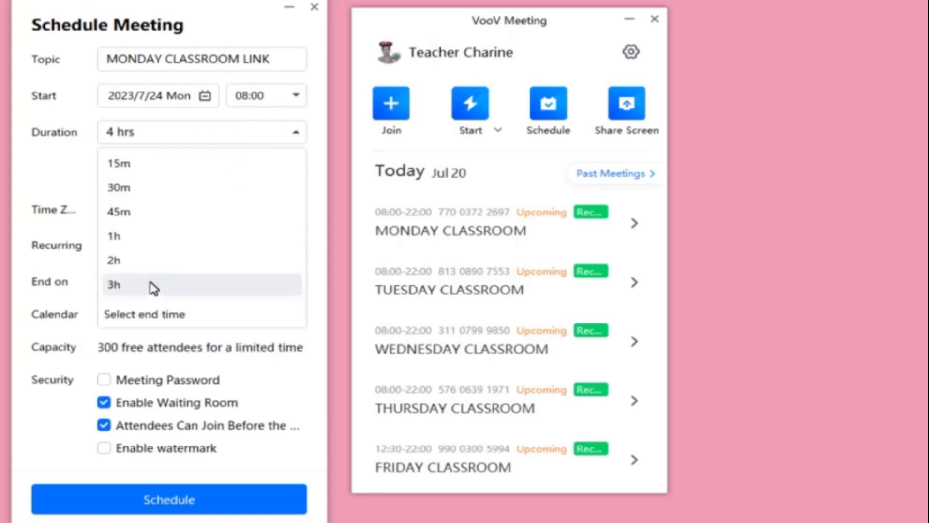
click(158, 314)
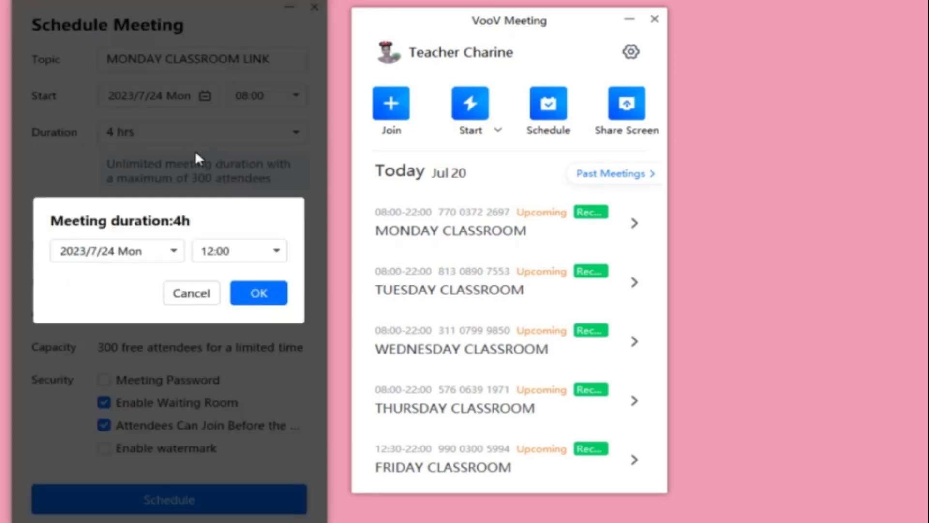
click(264, 262)
scroll(247, 373, down, 9)
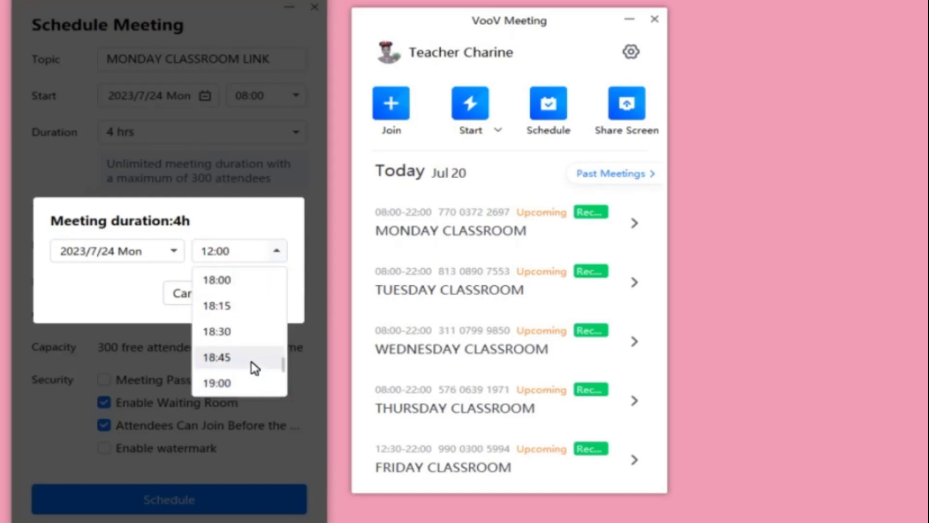
scroll(255, 368, down, 4)
click(233, 387)
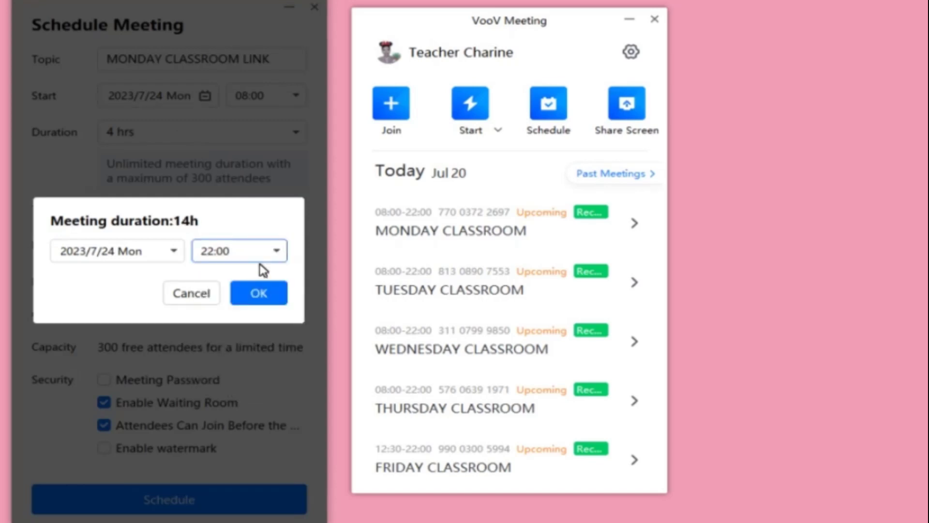
click(261, 294)
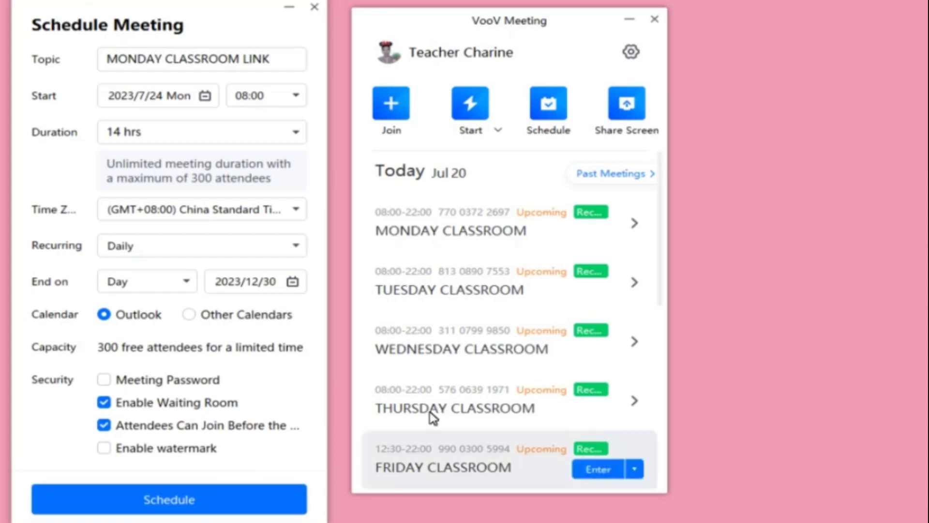
Save the recurring MONDAY CLASSROOM LINK meeting with Schedule.
scroll(544, 353, down, 5)
scroll(543, 359, up, 3)
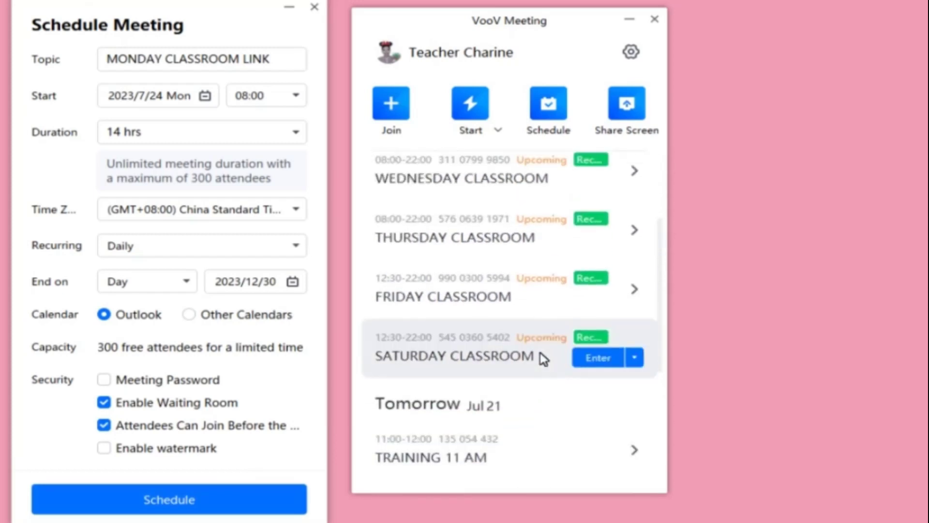
scroll(544, 359, up, 3)
scroll(544, 358, down, 6)
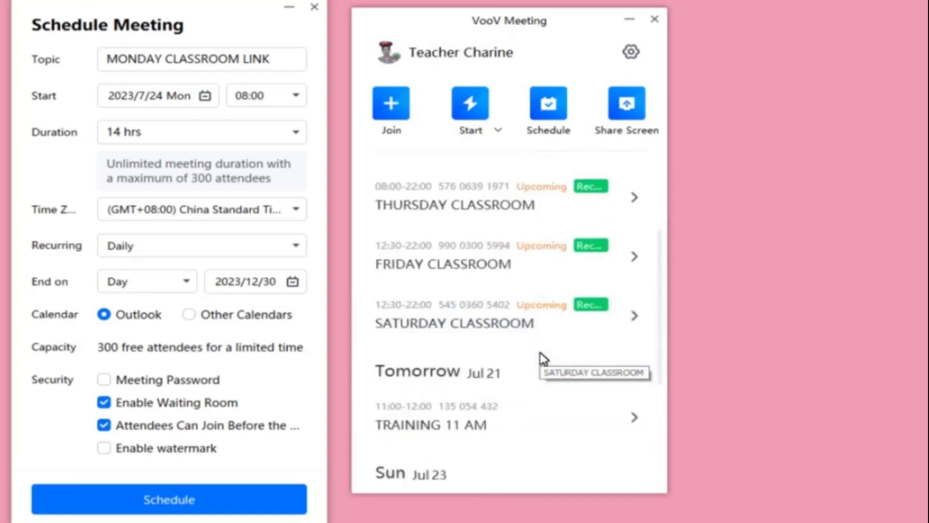
click(221, 507)
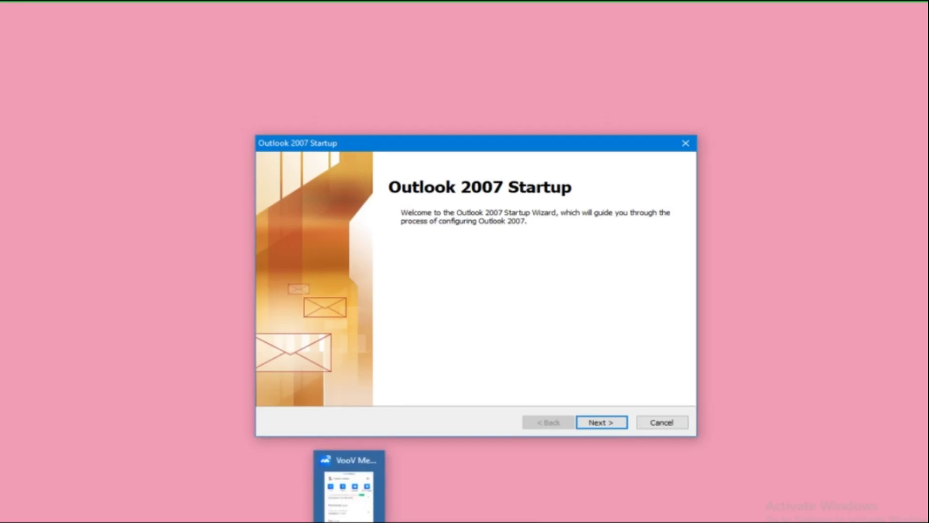
Move the Outlook wizard aside, find the meeting under Mon Jul 24, and start it.
click(408, 512)
drag(618, 144, 928, 115)
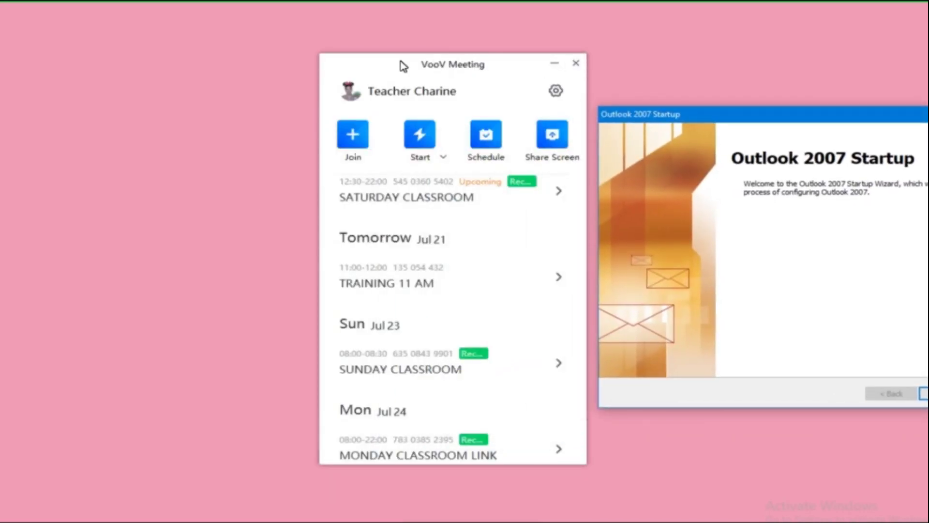
drag(403, 65, 390, 62)
scroll(431, 274, up, 5)
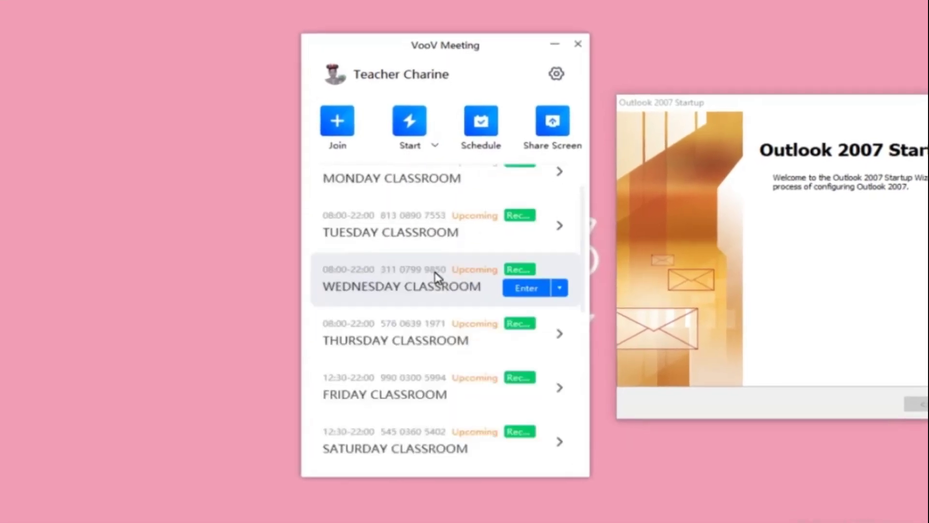
scroll(437, 276, up, 1)
scroll(327, 324, down, 4)
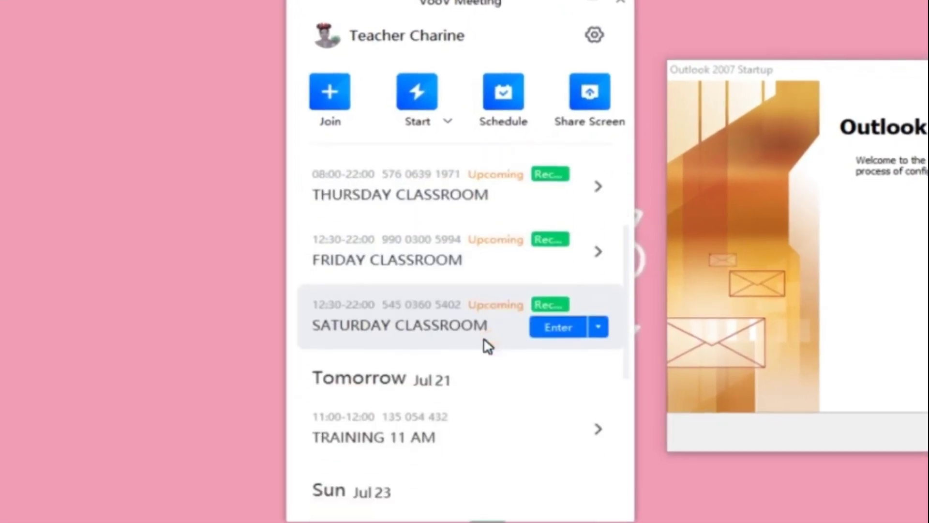
scroll(488, 346, down, 4)
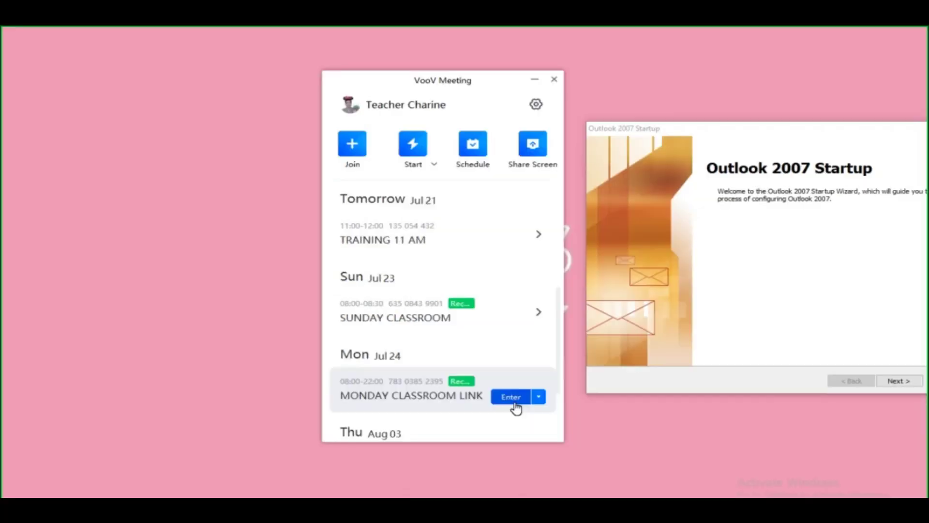
click(562, 460)
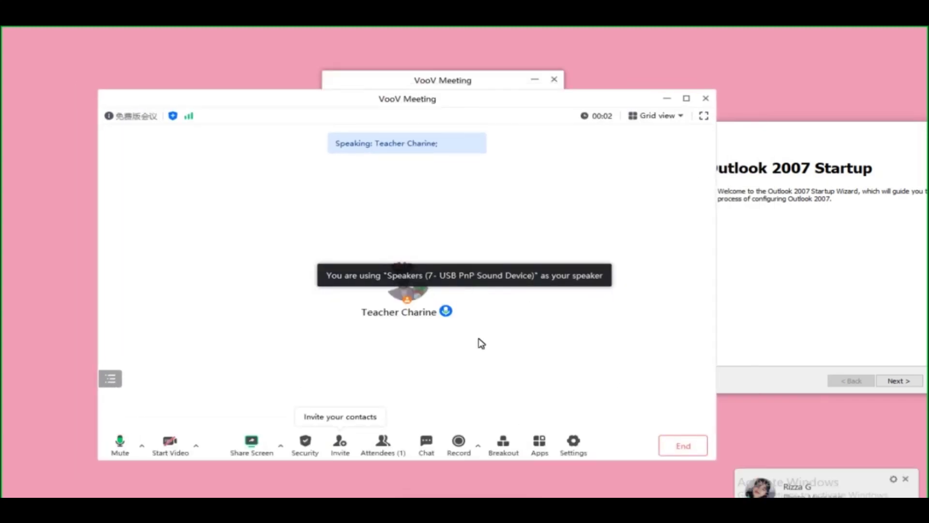
Copy the meeting ID and join link from the Invite dialog, then close it.
click(339, 450)
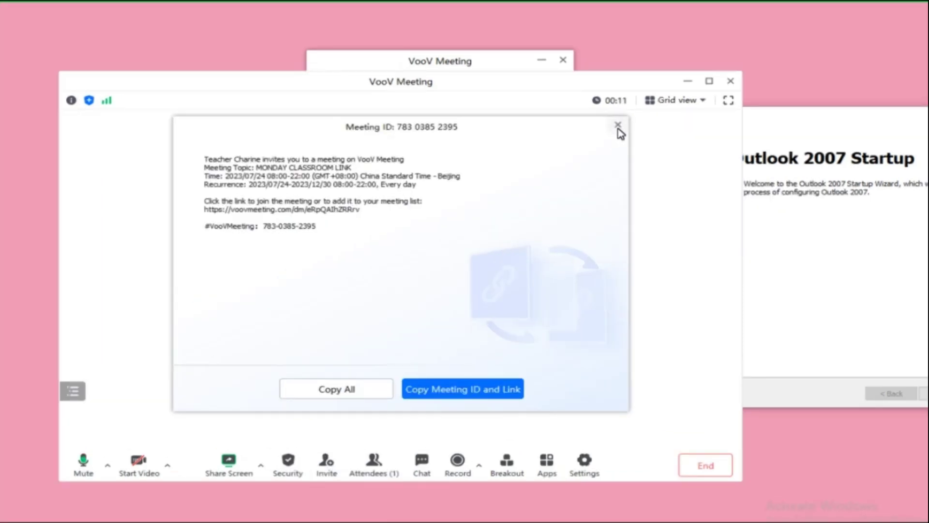
click(602, 139)
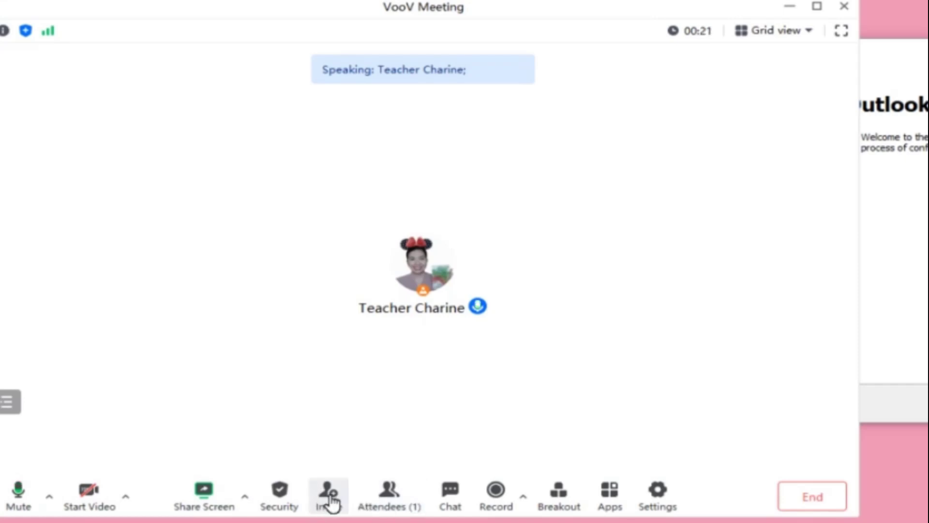
click(330, 500)
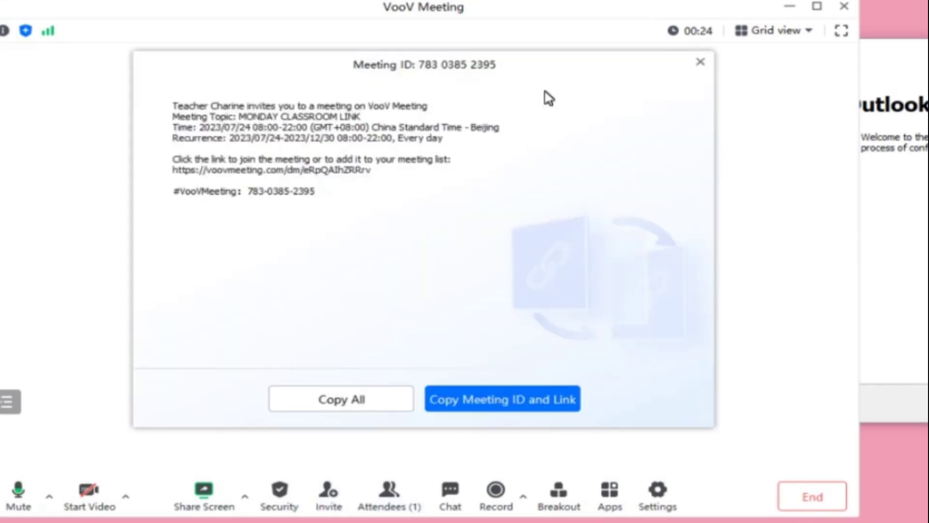
click(505, 401)
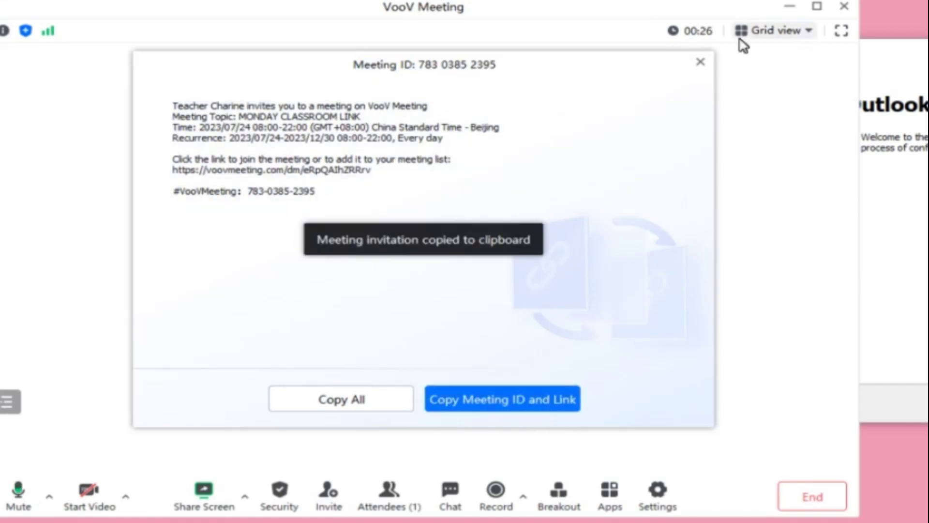
click(697, 66)
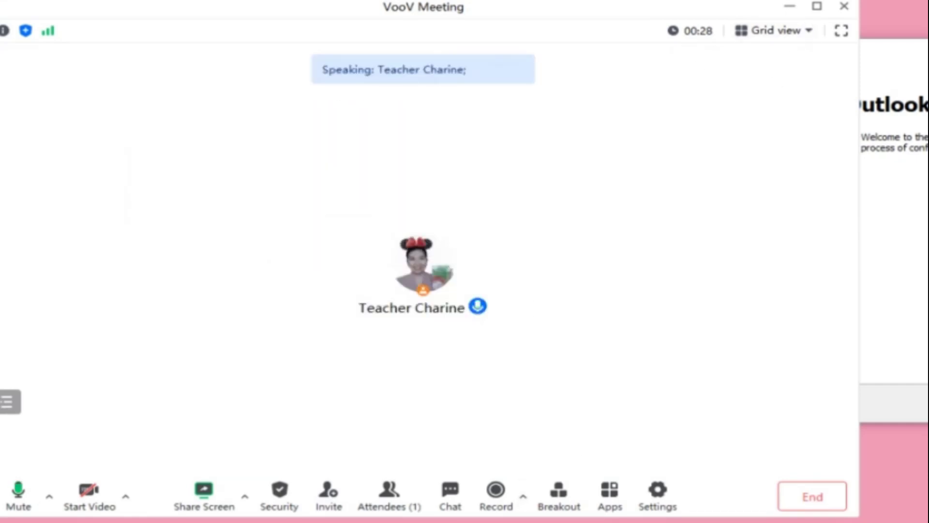